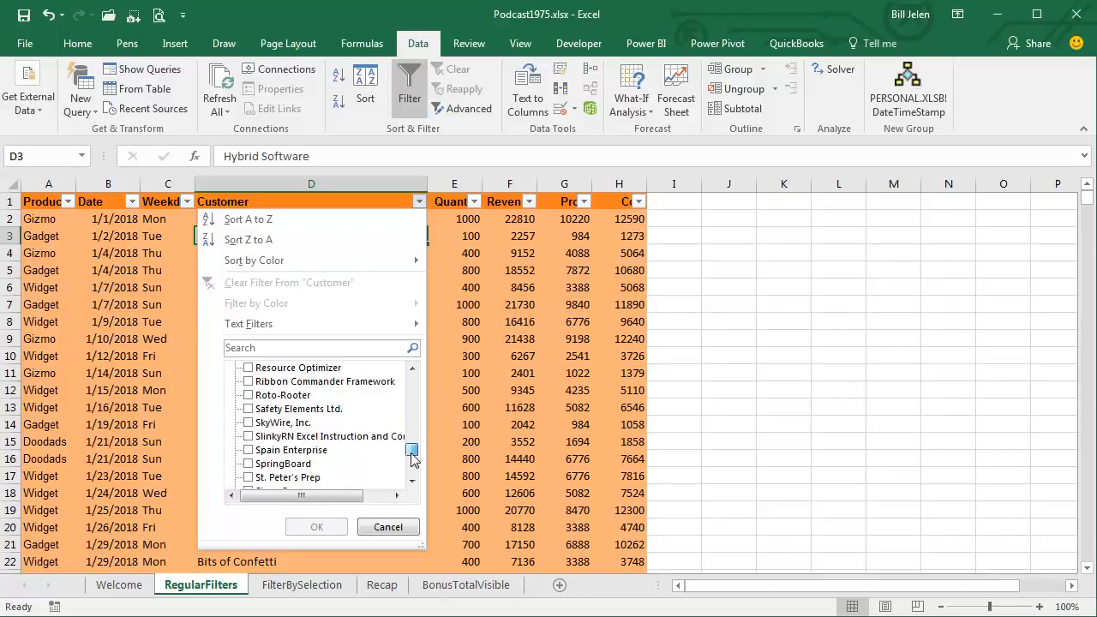
Filter the Customer column to show only SlinkyRN Excel Instruction and Consulting.
left_click(249, 436)
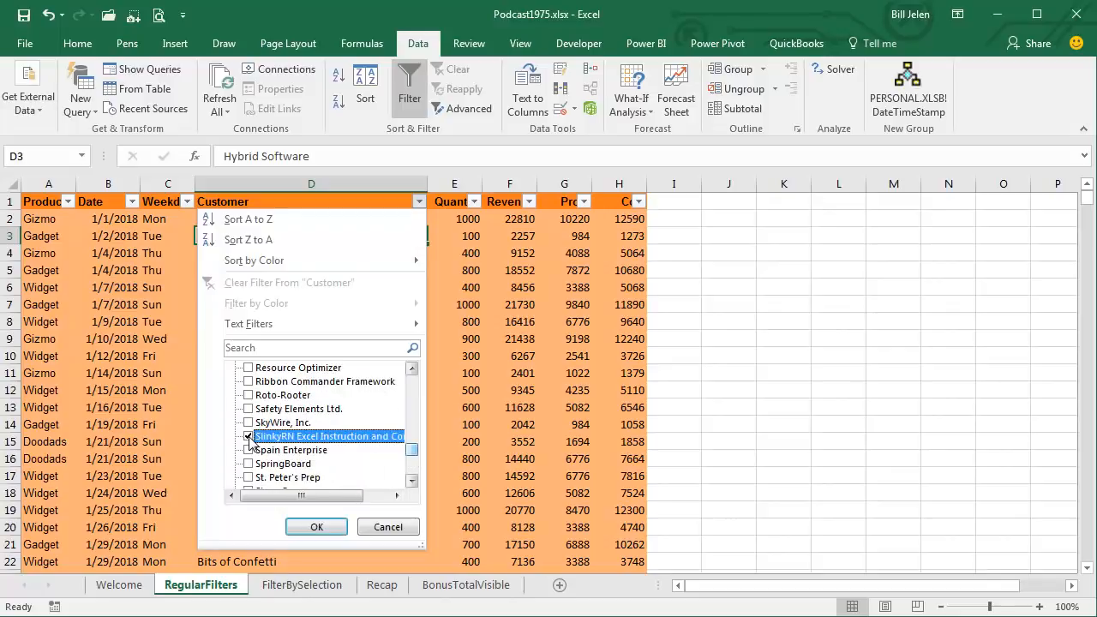
left_click(314, 529)
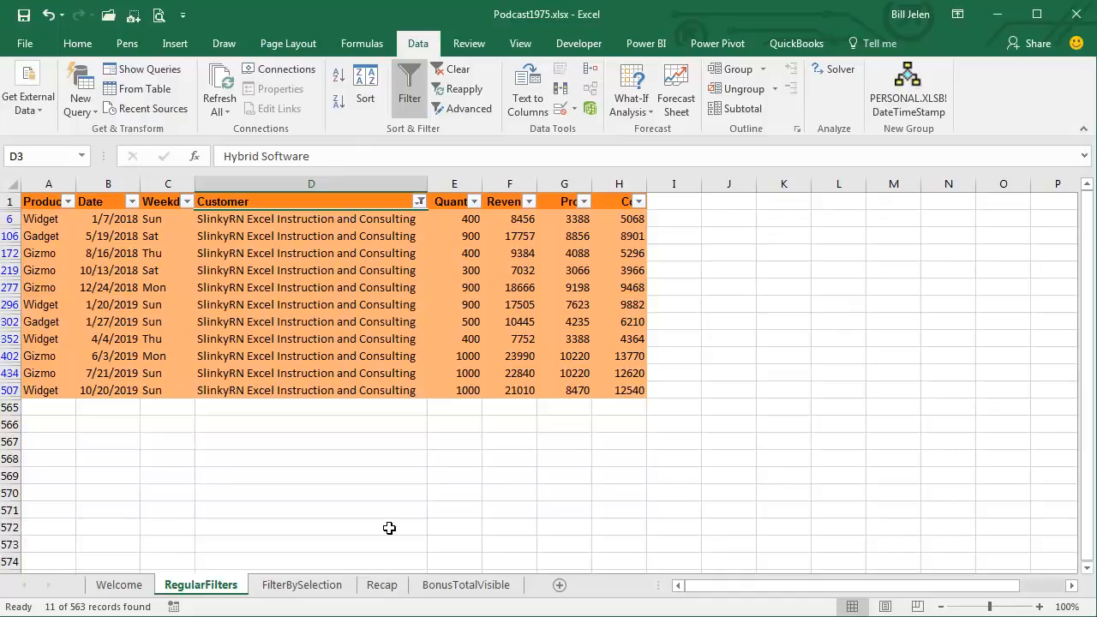
Check the RegularFilters sheet below the filtered data down to its last row, and return to the first filtered record's weekday.
left_click(141, 442)
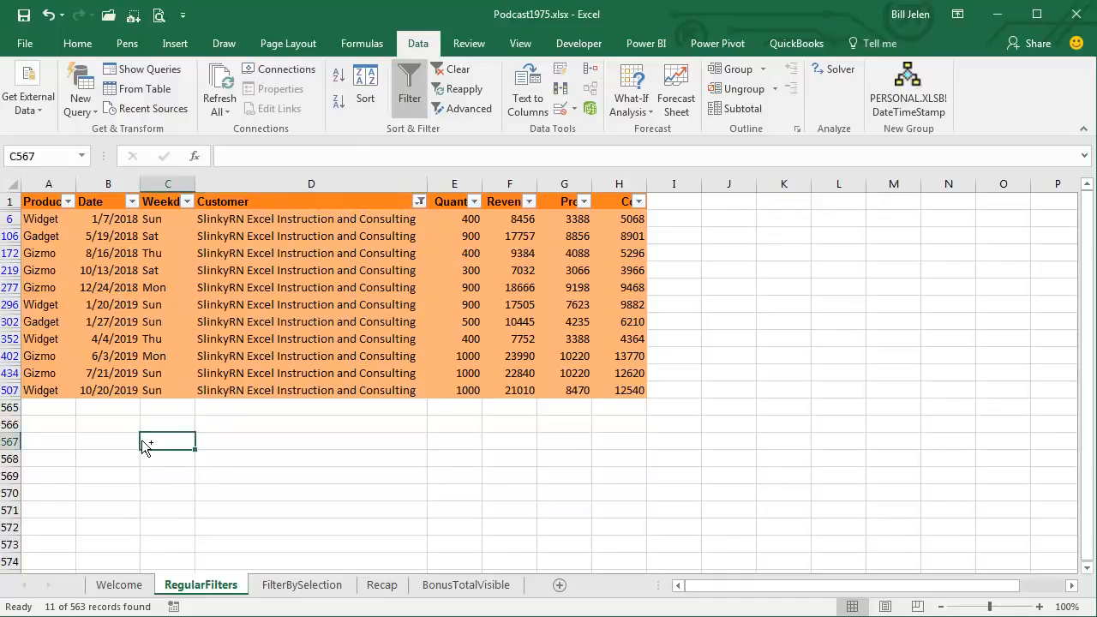
key("ctrl+Down")
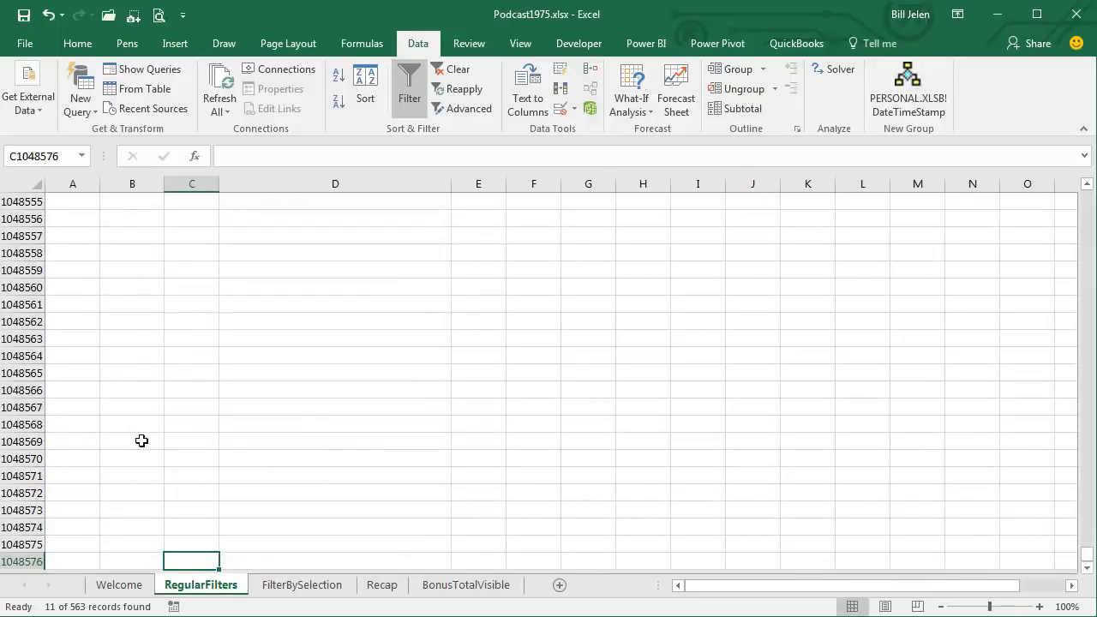
key("ctrl+Up")
key("ctrl+Up")
key("Down")
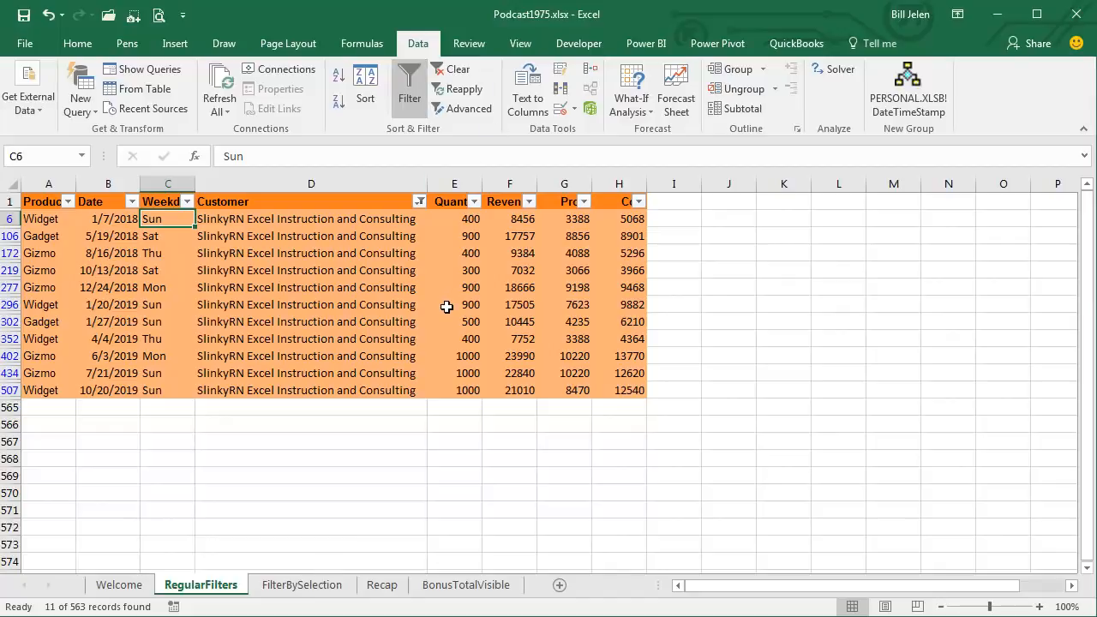
On the FilterBySelection sheet, select the SlinkyRN Excel Instruction and Consulting cell in row 6.
left_click(302, 584)
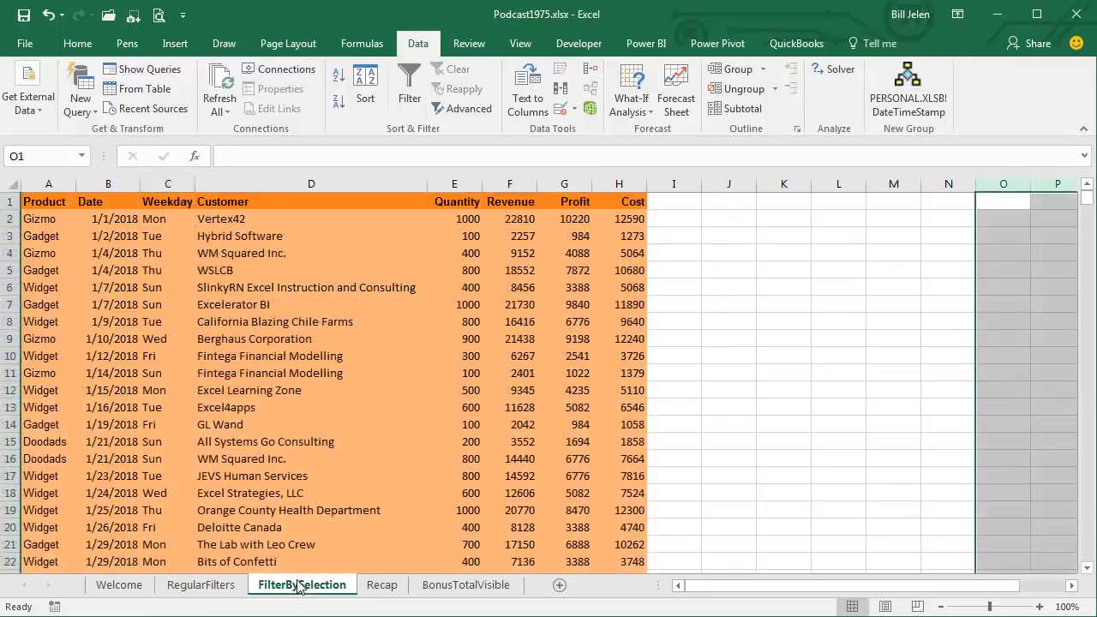
left_click(271, 290)
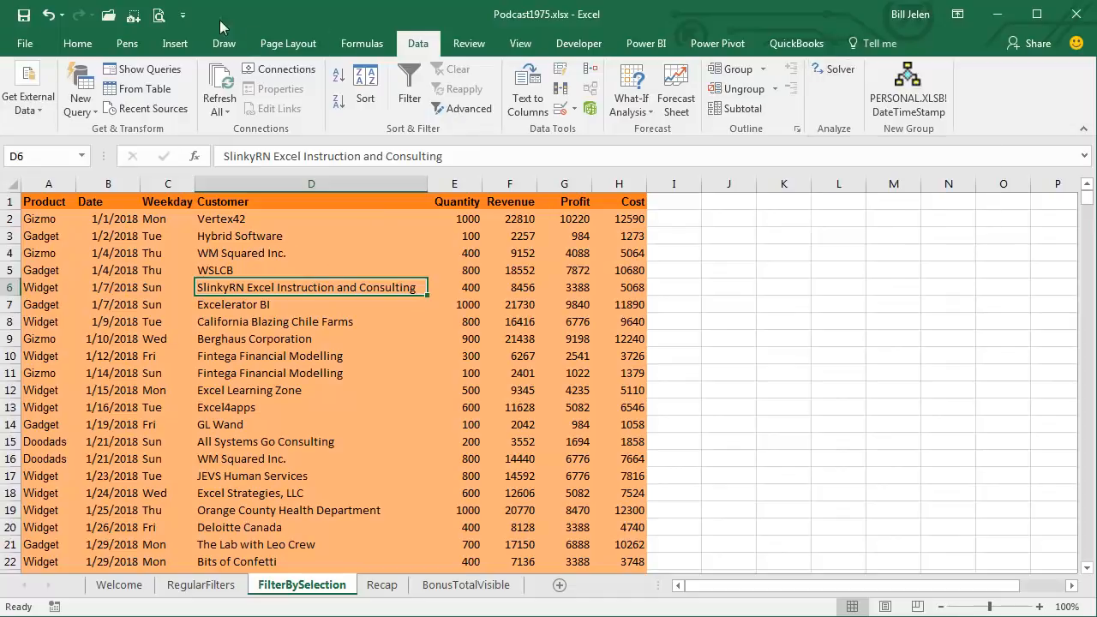
Add the AutoFilter command from Commands Not in the Ribbon to the Quick Access Toolbar for all documents.
right_click(161, 15)
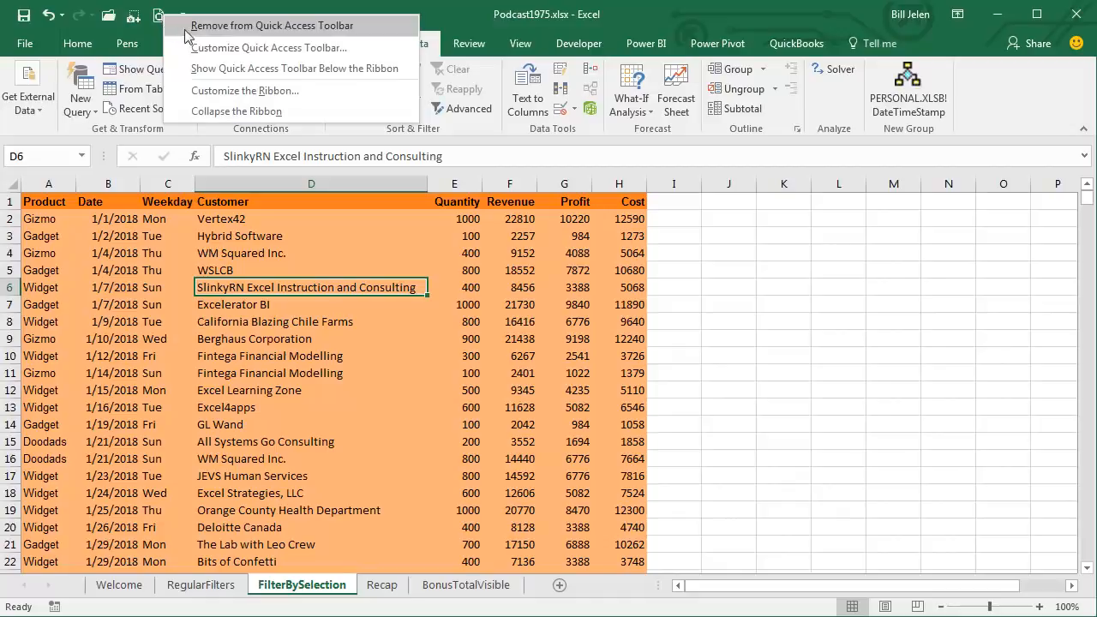
left_click(212, 48)
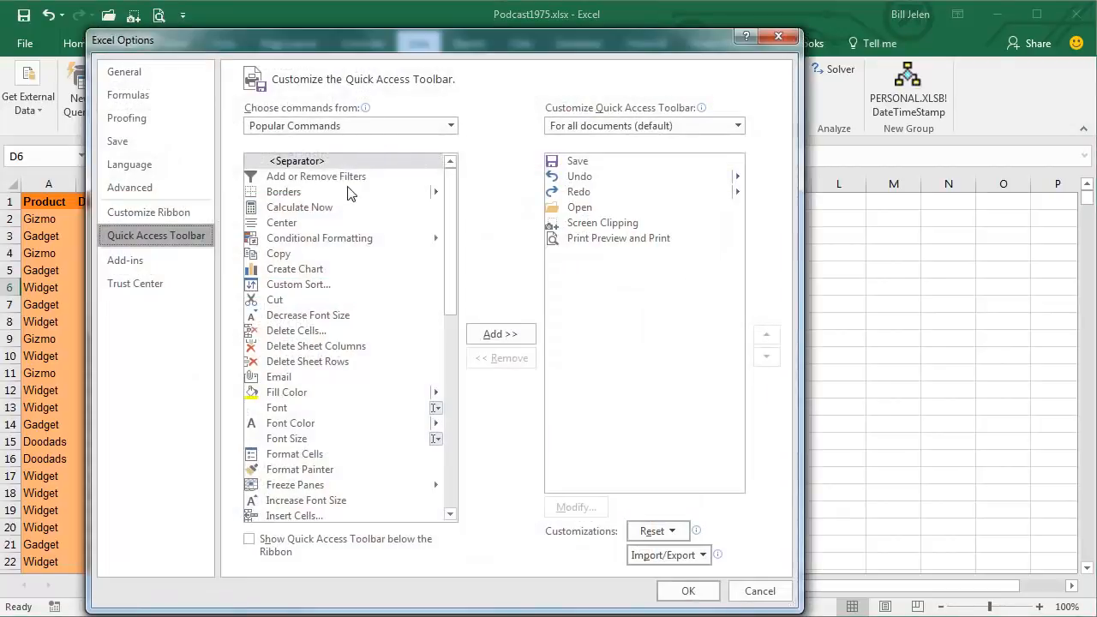
mouse_move(448, 303)
left_mouse_down()
mouse_move(447, 497)
mouse_move(450, 293)
left_mouse_up()
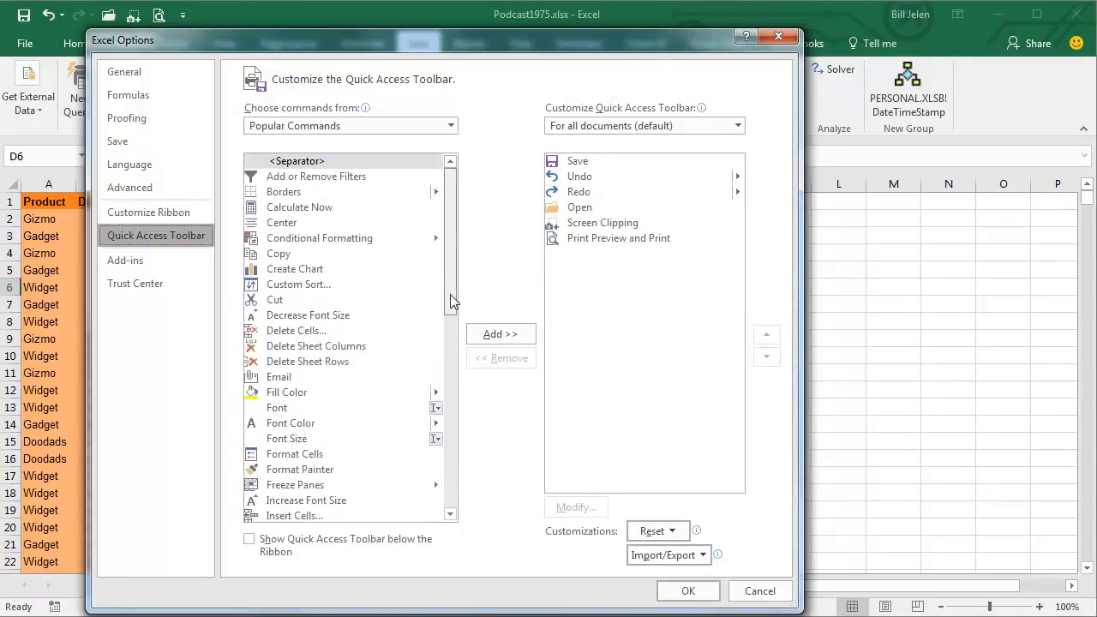
left_click(451, 125)
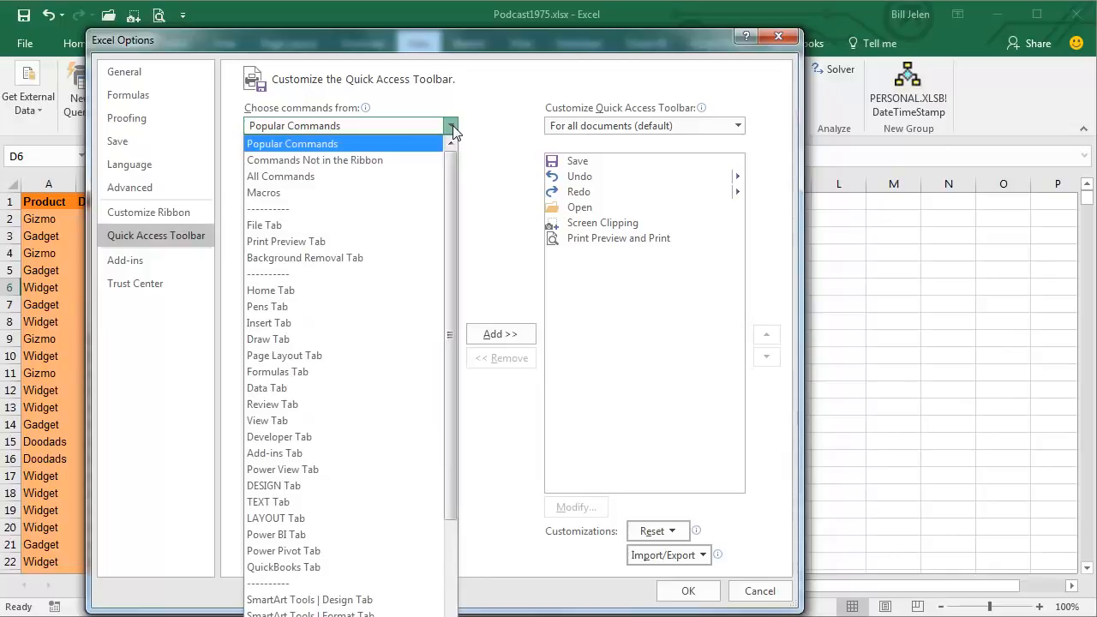
left_click(293, 162)
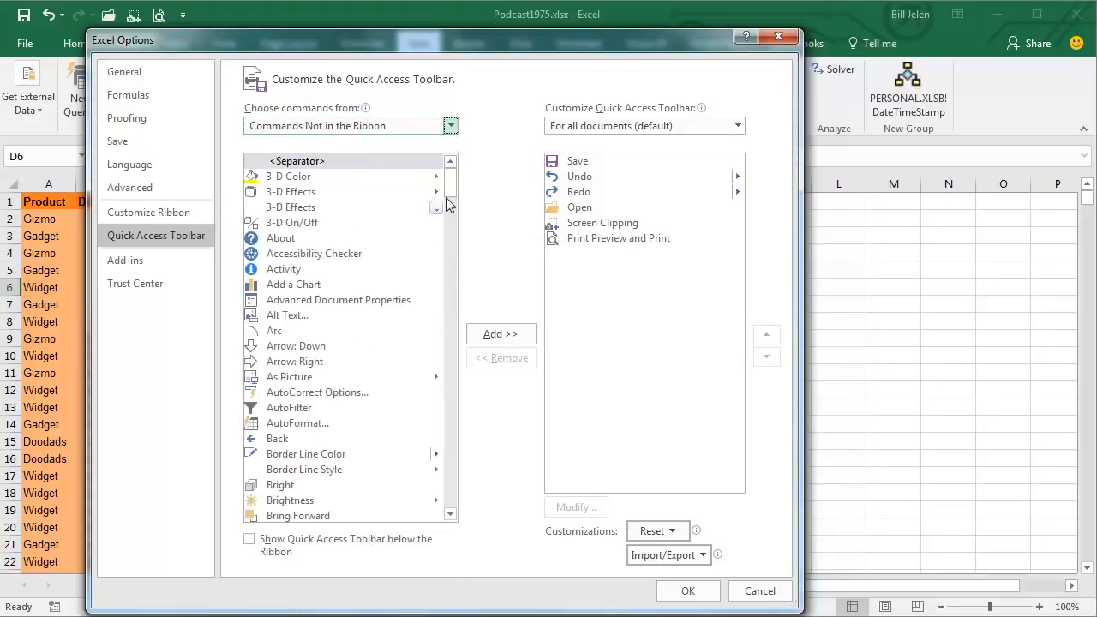
mouse_move(447, 187)
left_mouse_down()
mouse_move(445, 506)
mouse_move(453, 181)
left_mouse_up()
mouse_move(454, 191)
left_mouse_down()
mouse_move(449, 295)
mouse_move(454, 200)
left_mouse_up()
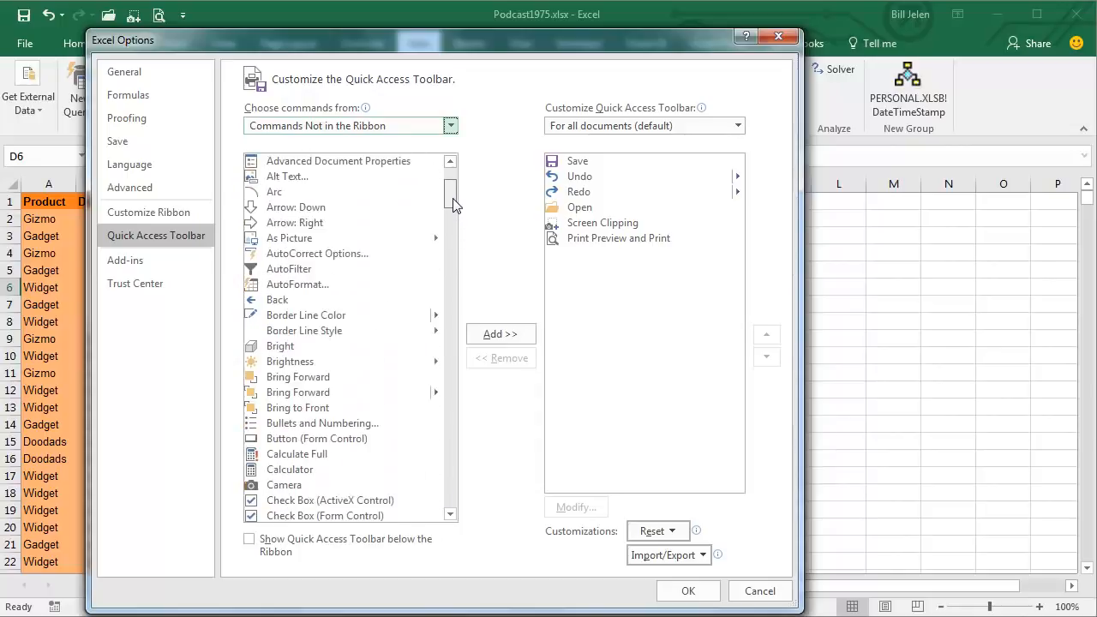
left_click(304, 271)
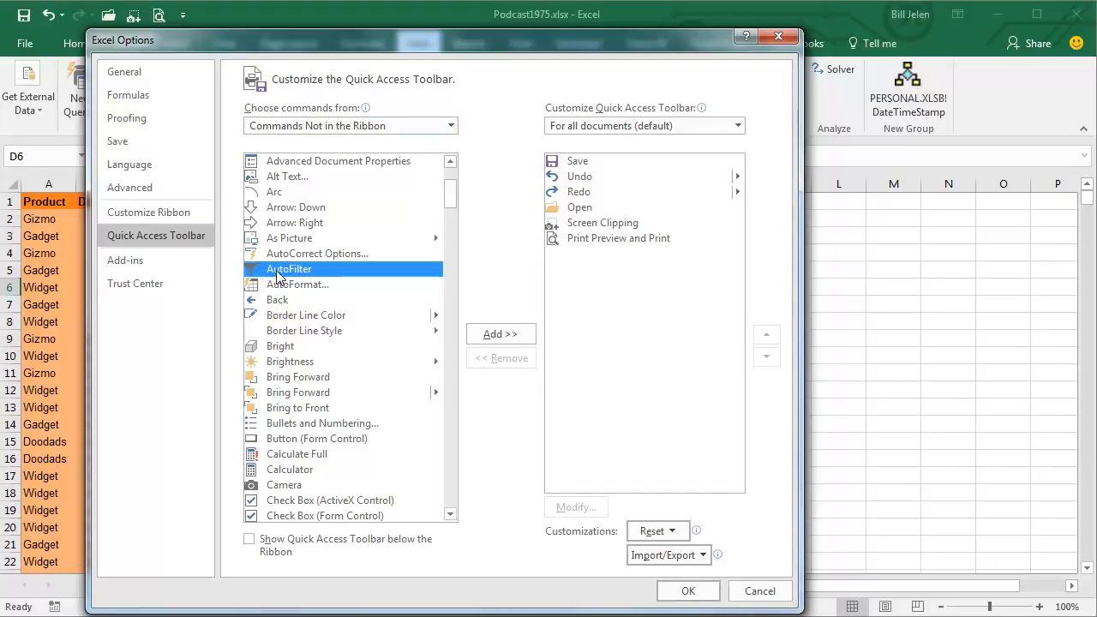
left_click(497, 333)
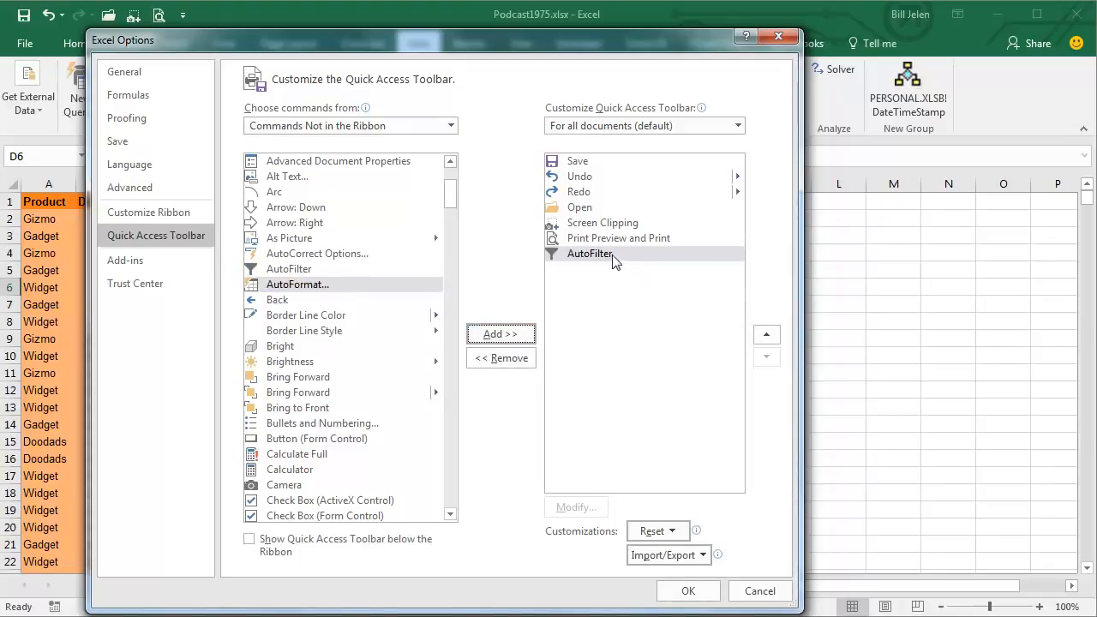
left_click(690, 591)
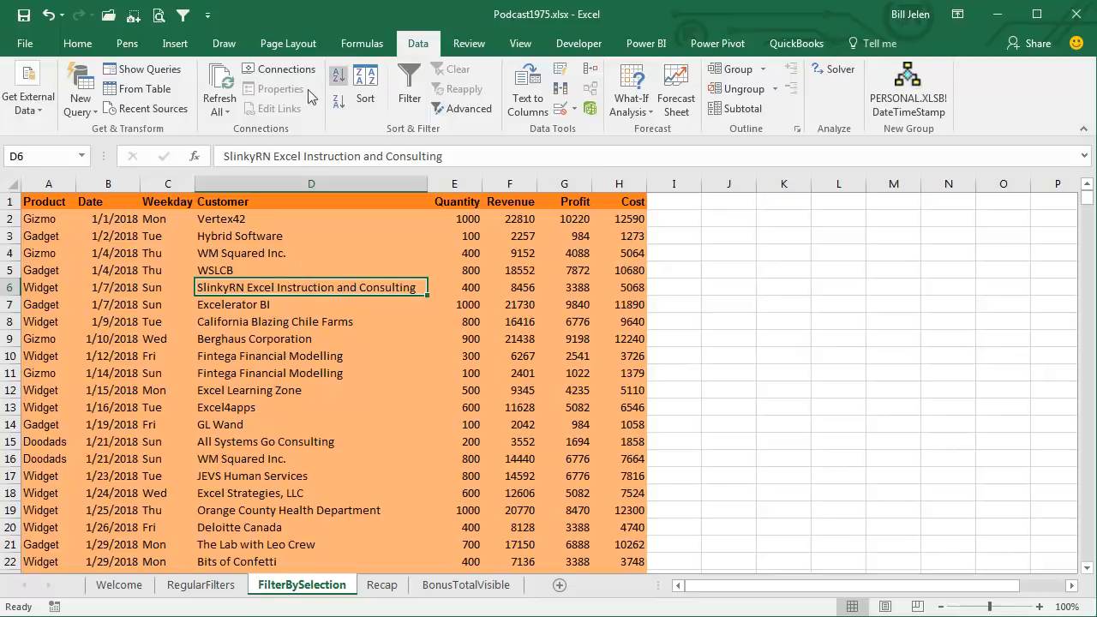
Use AutoFilter on selected cells to filter by customer SlinkyRN Excel Instruction and Consulting, product Gizmo and weekday Mon.
left_click(182, 17)
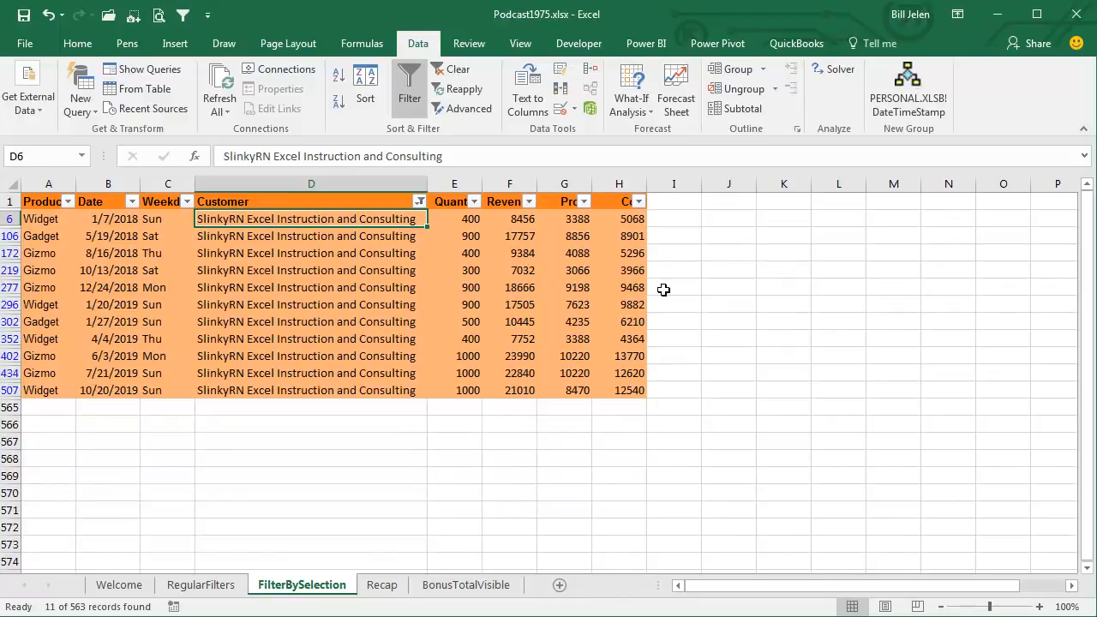
left_click(47, 270)
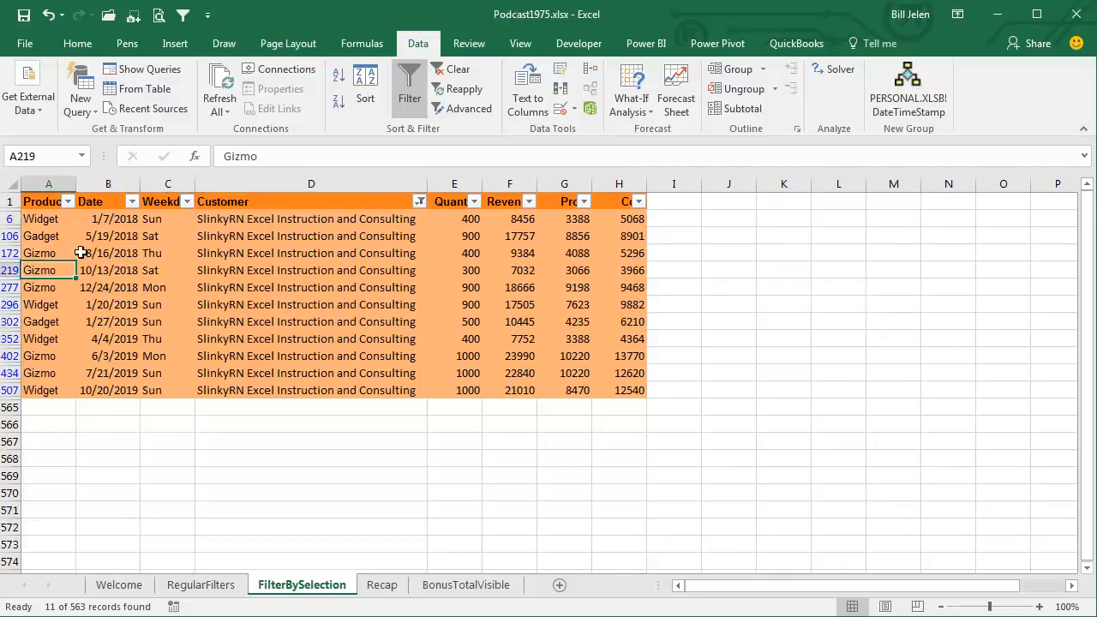
left_click(183, 15)
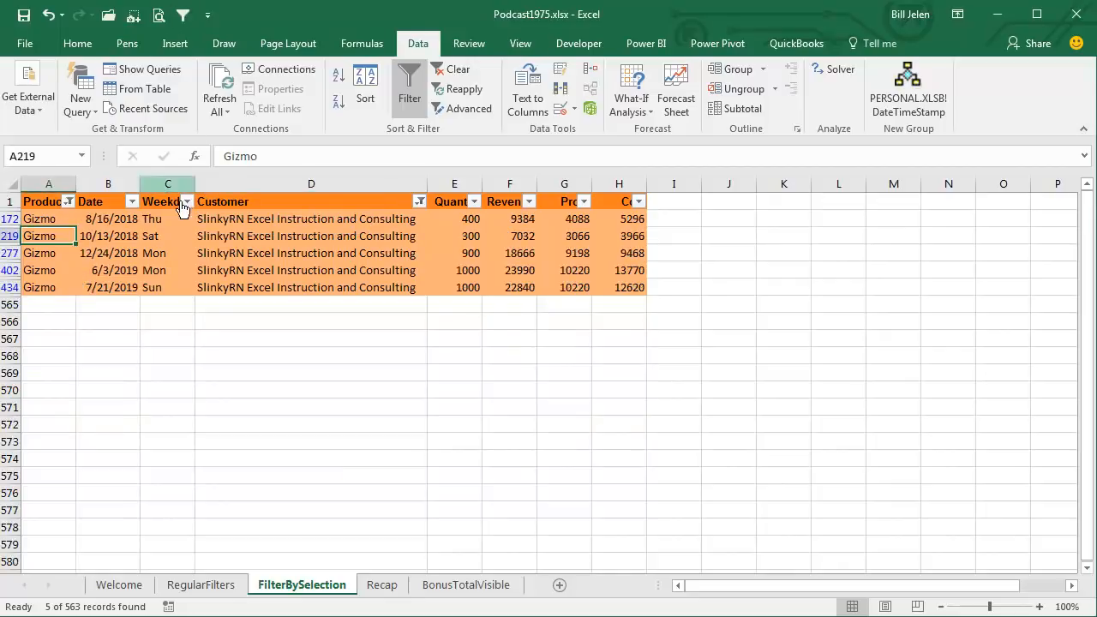
left_click(167, 251)
left_click(184, 16)
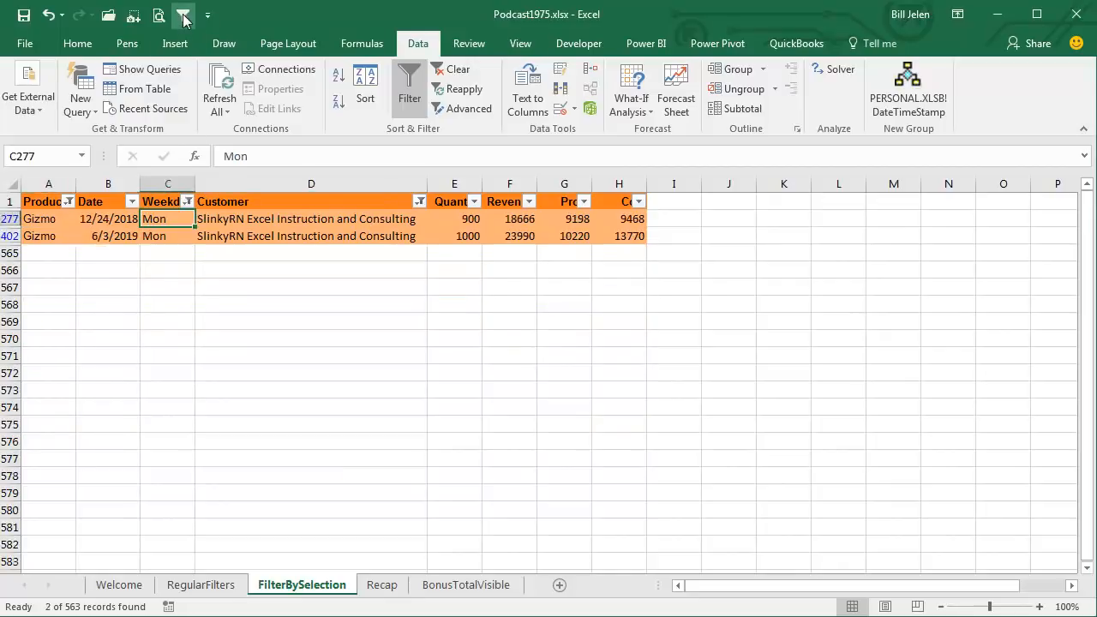
Clear all filters from the FilterBySelection data.
left_click(454, 74)
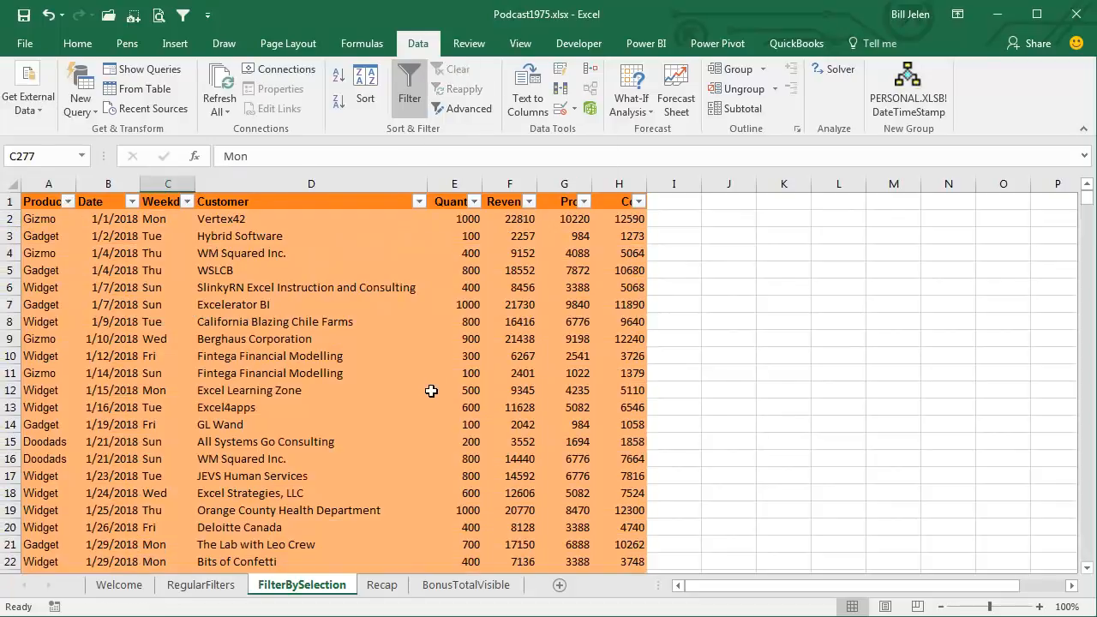
Try to apply AutoFilter to a combined selection of the SlinkyRN customer in D6, Mon in C12 and Gizmo in A11.
left_click(312, 288)
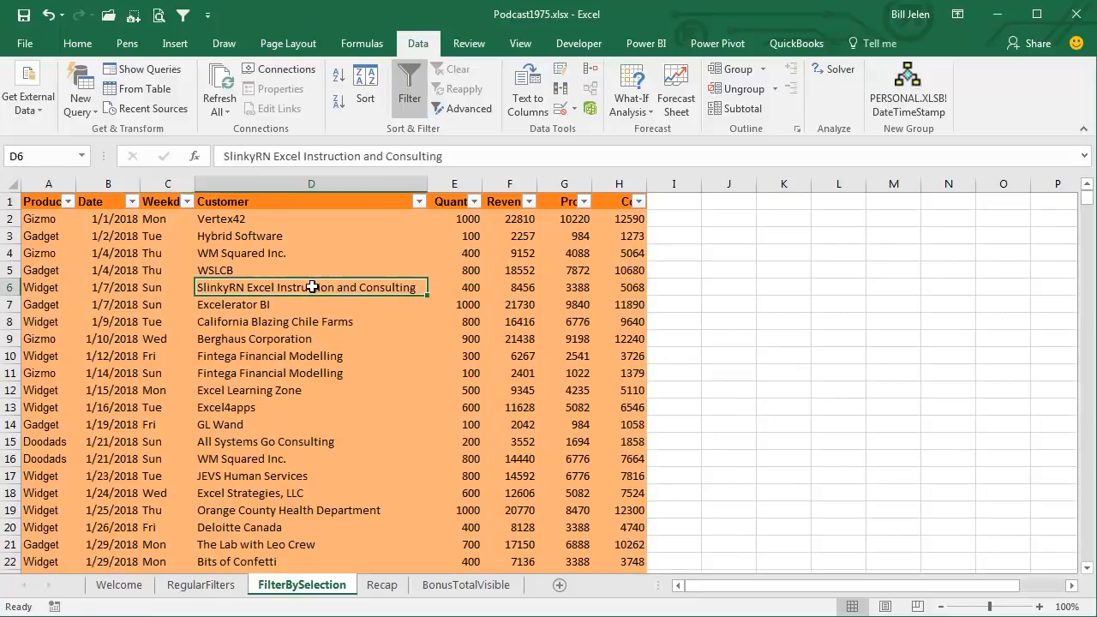
left_click(159, 390, "ctrl")
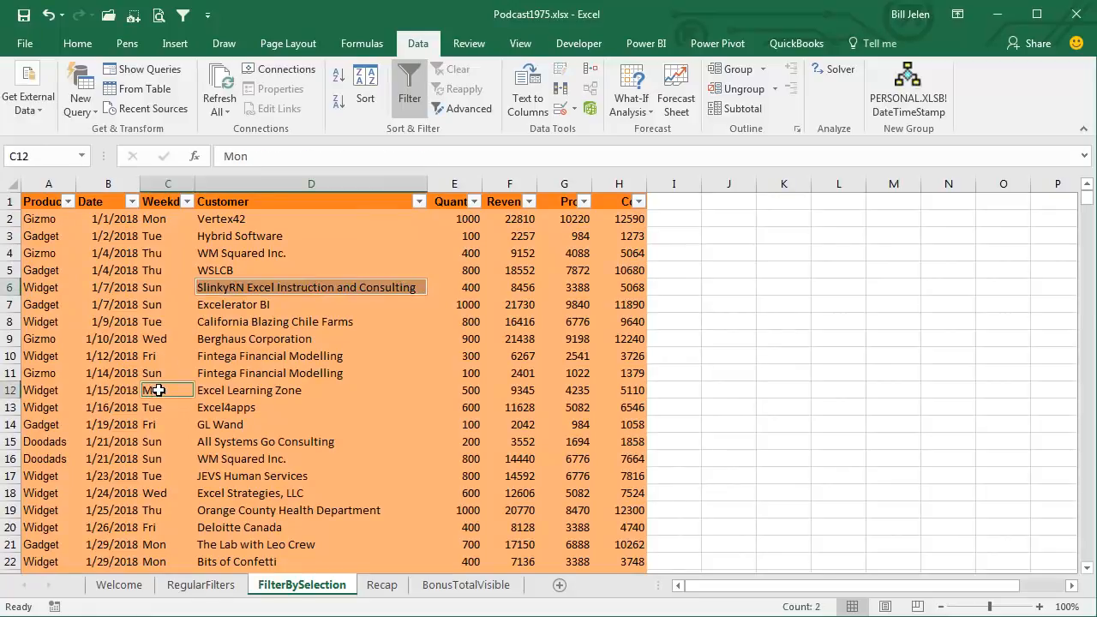
left_click(40, 374, "ctrl")
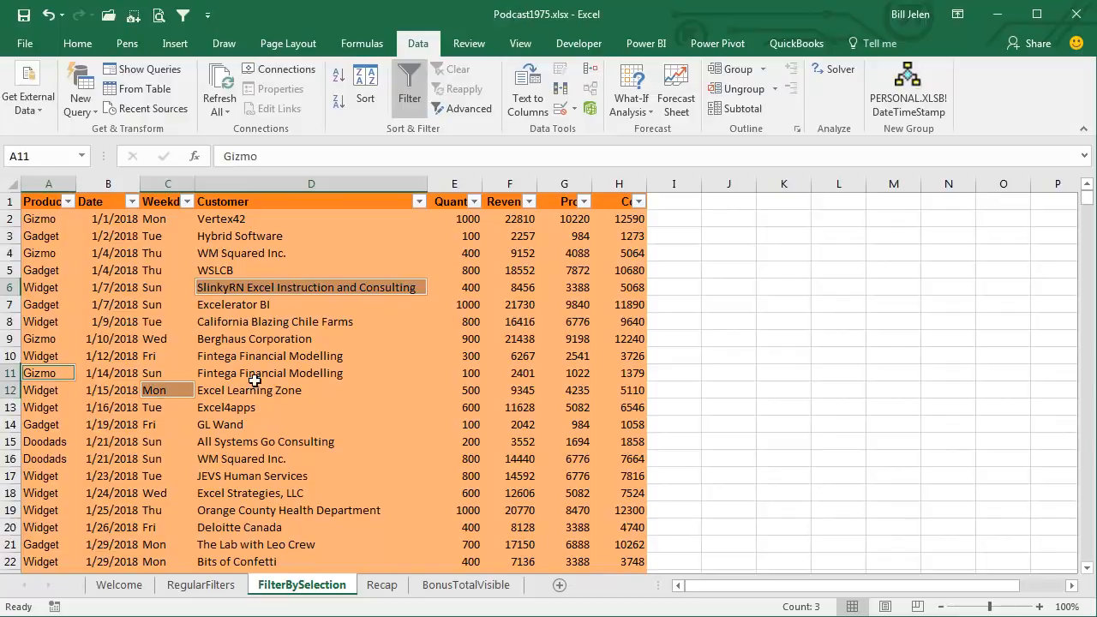
left_click(182, 14)
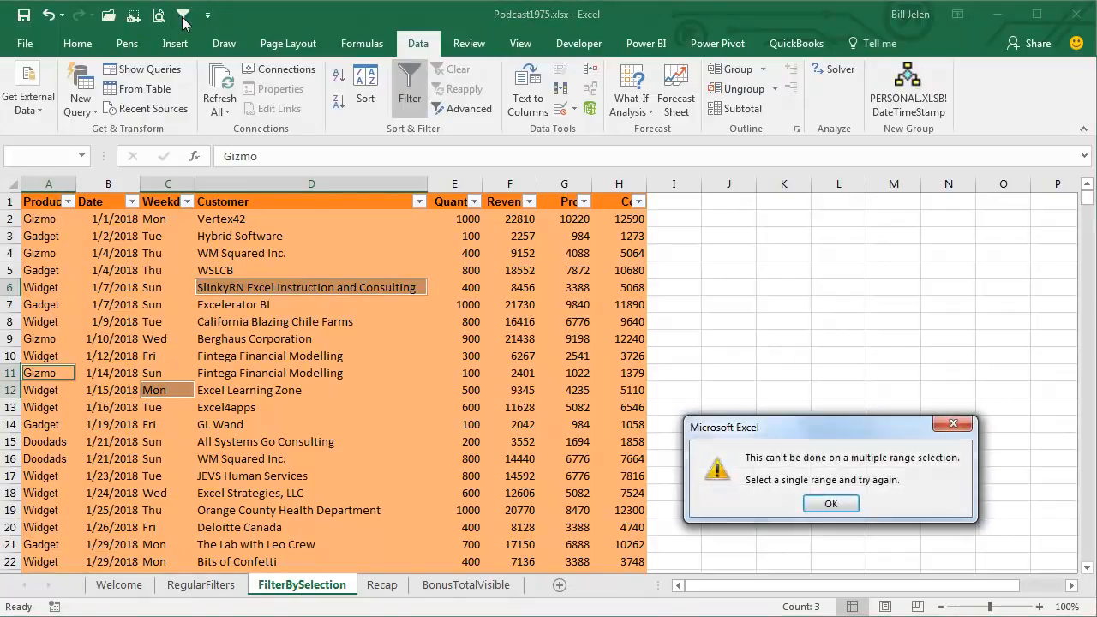
left_click(828, 506)
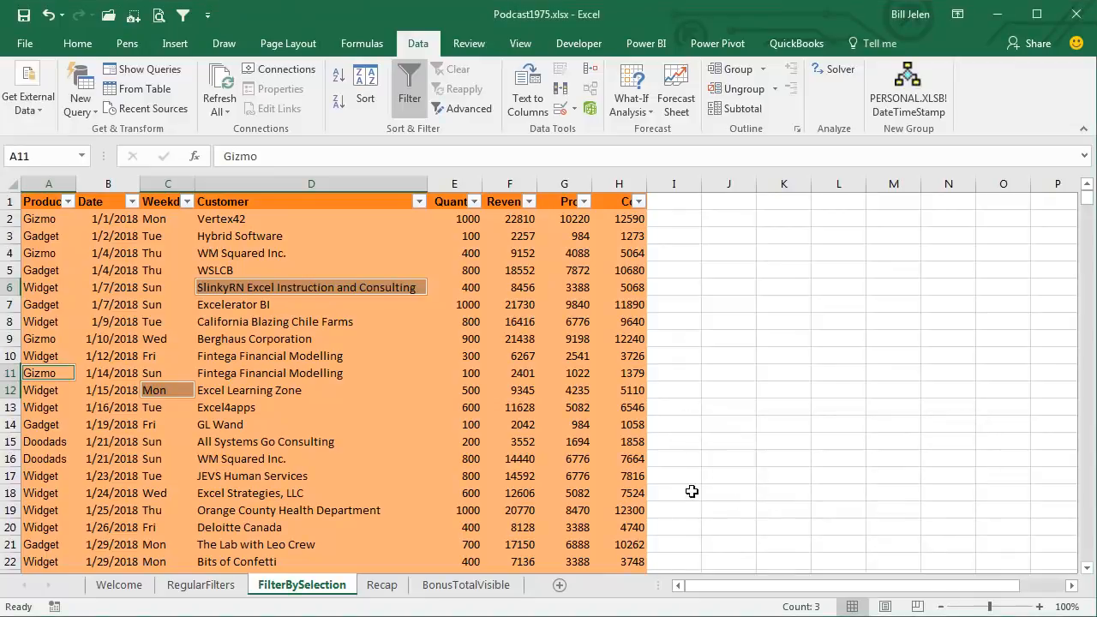
Show the Recap sheet.
left_click(382, 585)
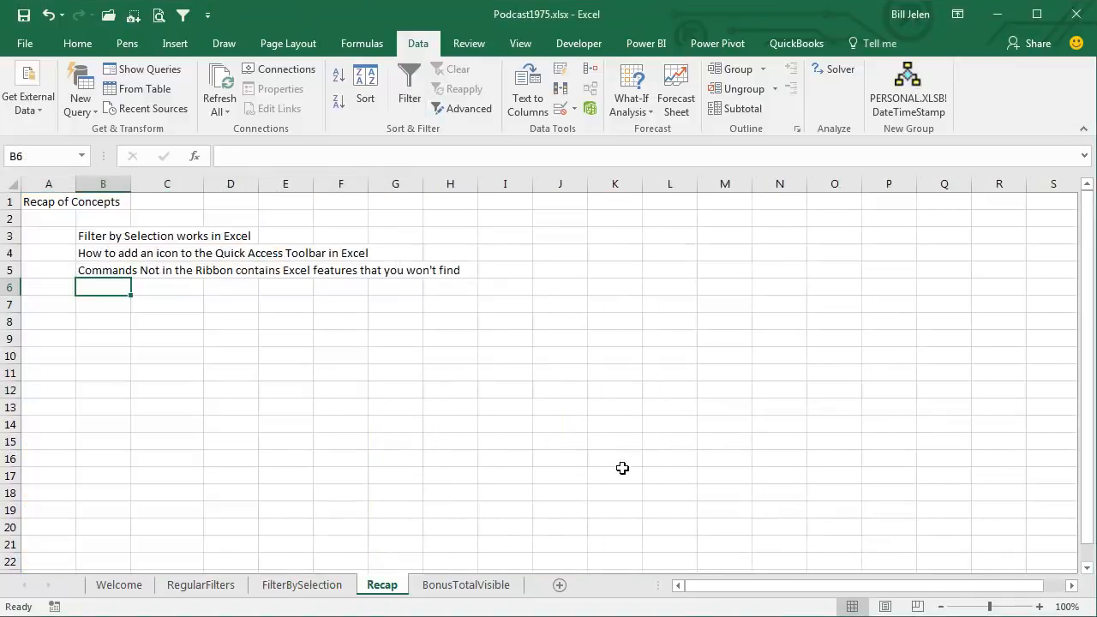